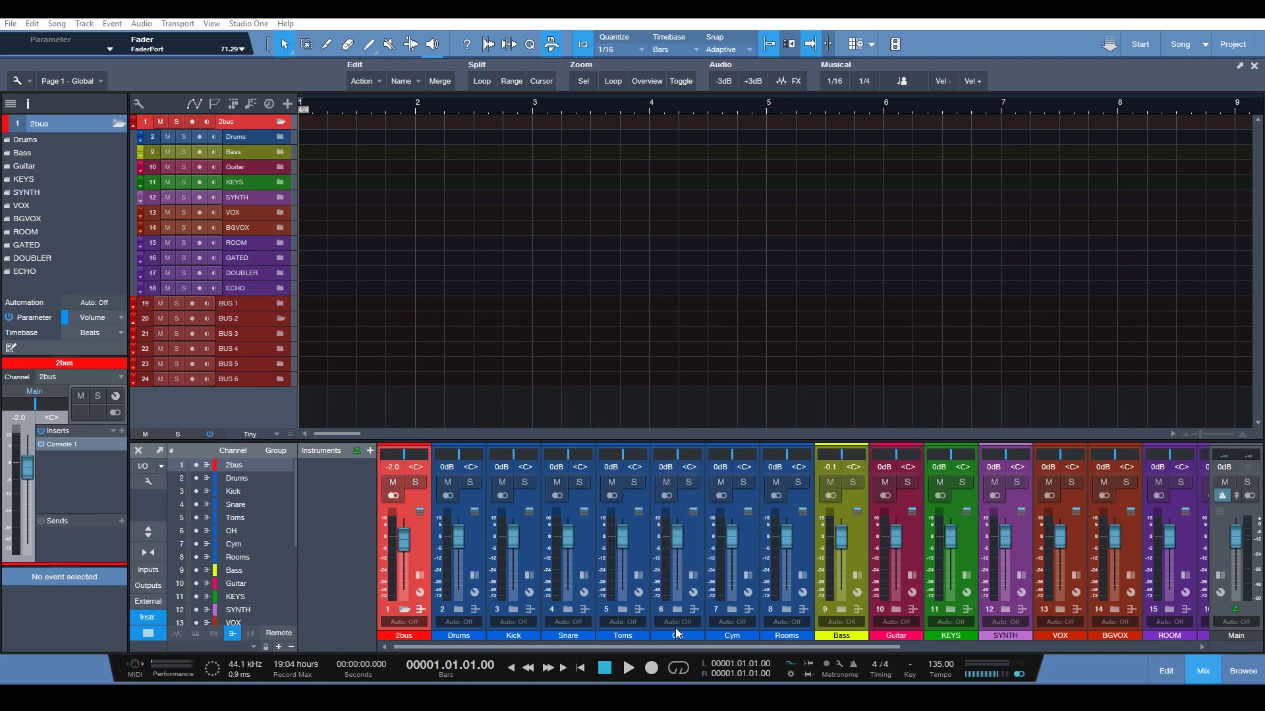
# Step: Drag the session's audio files into the arrangement, then briefly expand and collapse the Drums folder
pyautogui.moveTo(508, 647); pyautogui.dragTo(734, 640)
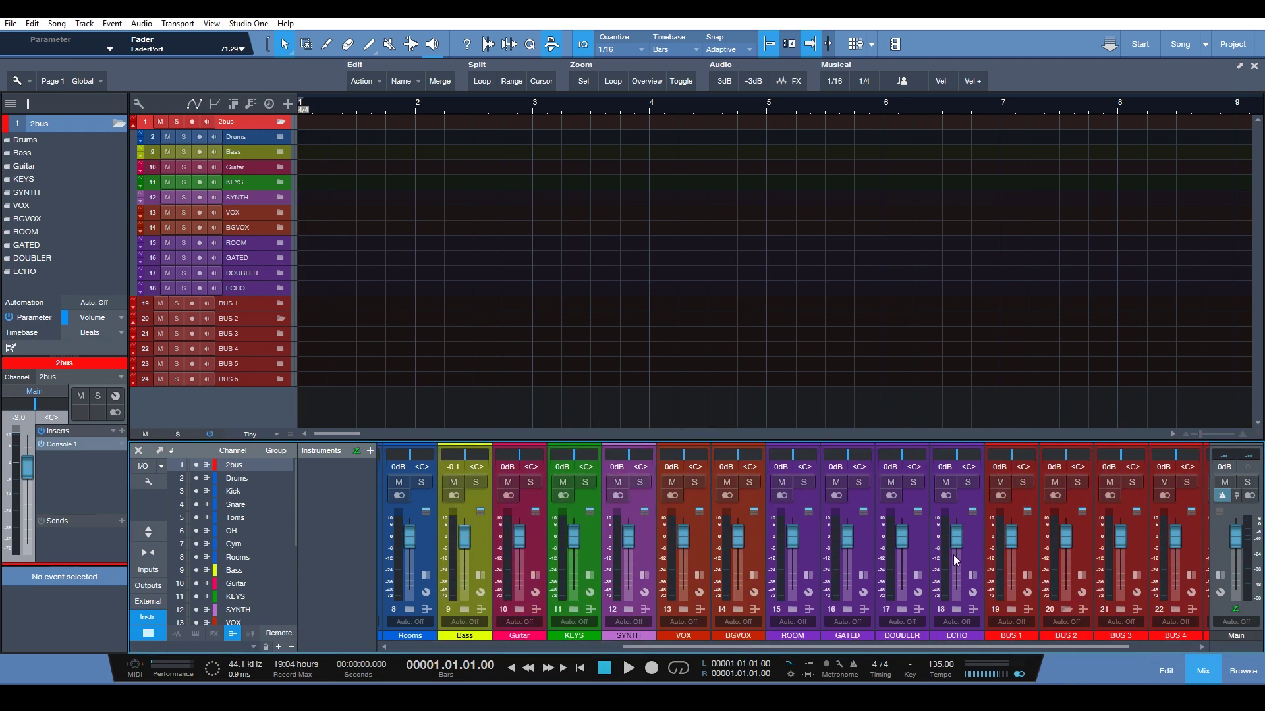
pyautogui.hscroll(-5, 981, 644)
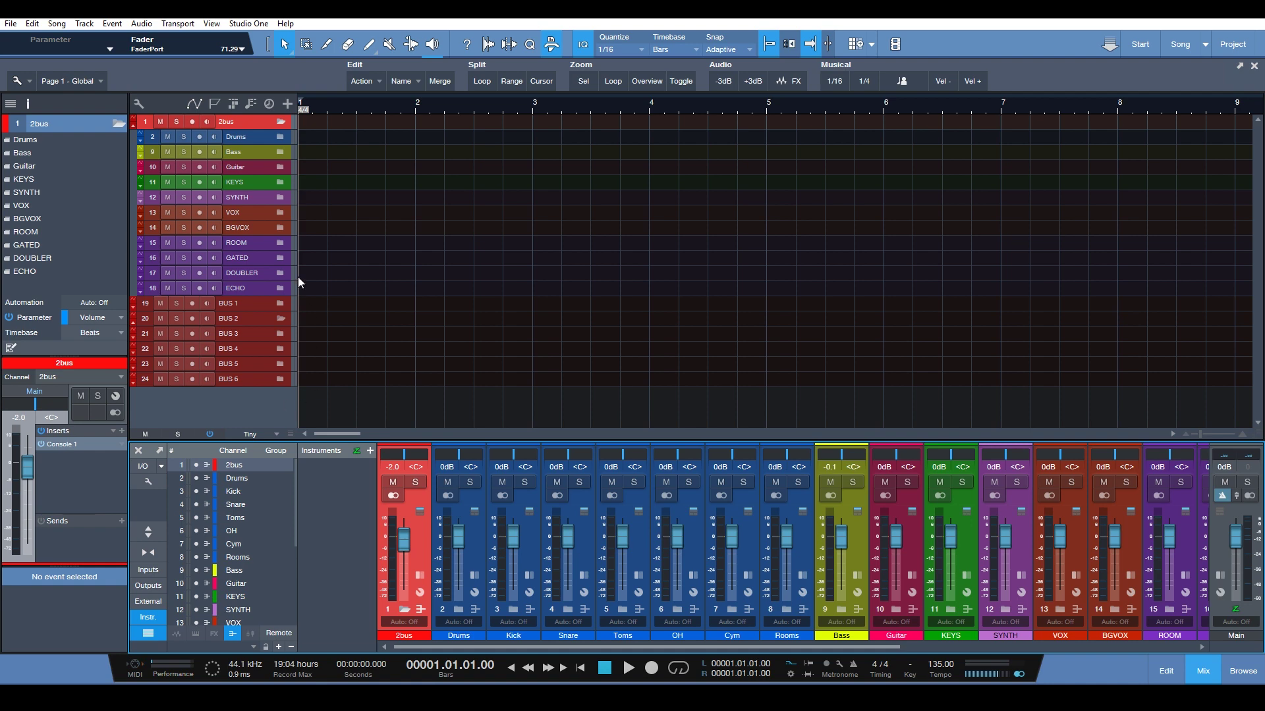
pyautogui.click(282, 138)
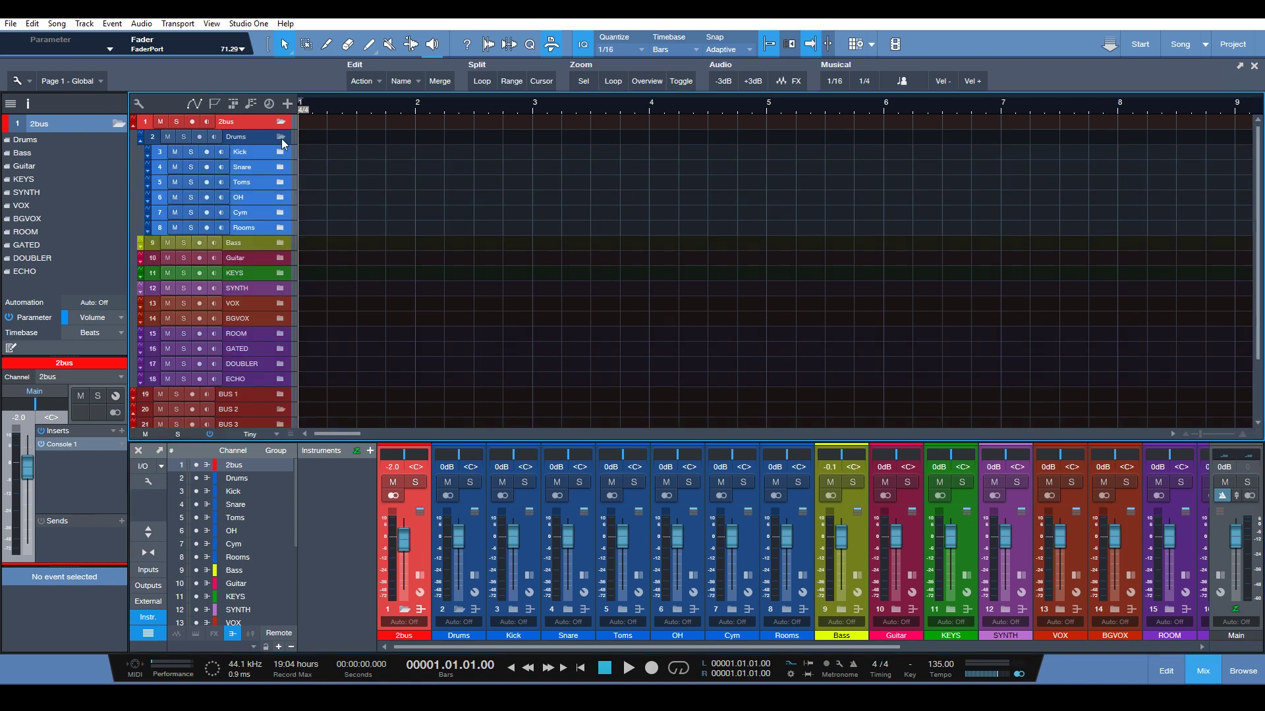
pyautogui.click(281, 138)
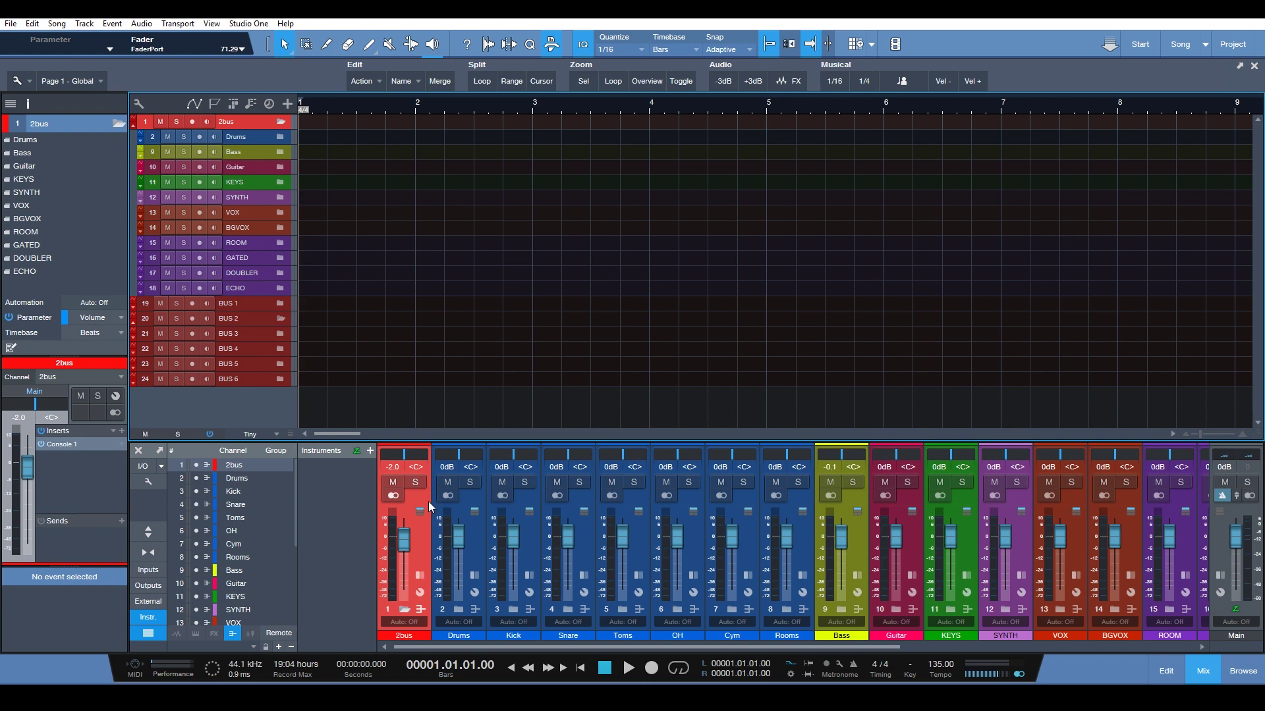
# Step: Step through the channels from 2bus down past Snare, Rooms, VOX, DOUBLER and ECHO to BUS 6
pyautogui.press('Down')
pyautogui.press('Down')
pyautogui.press('Down')
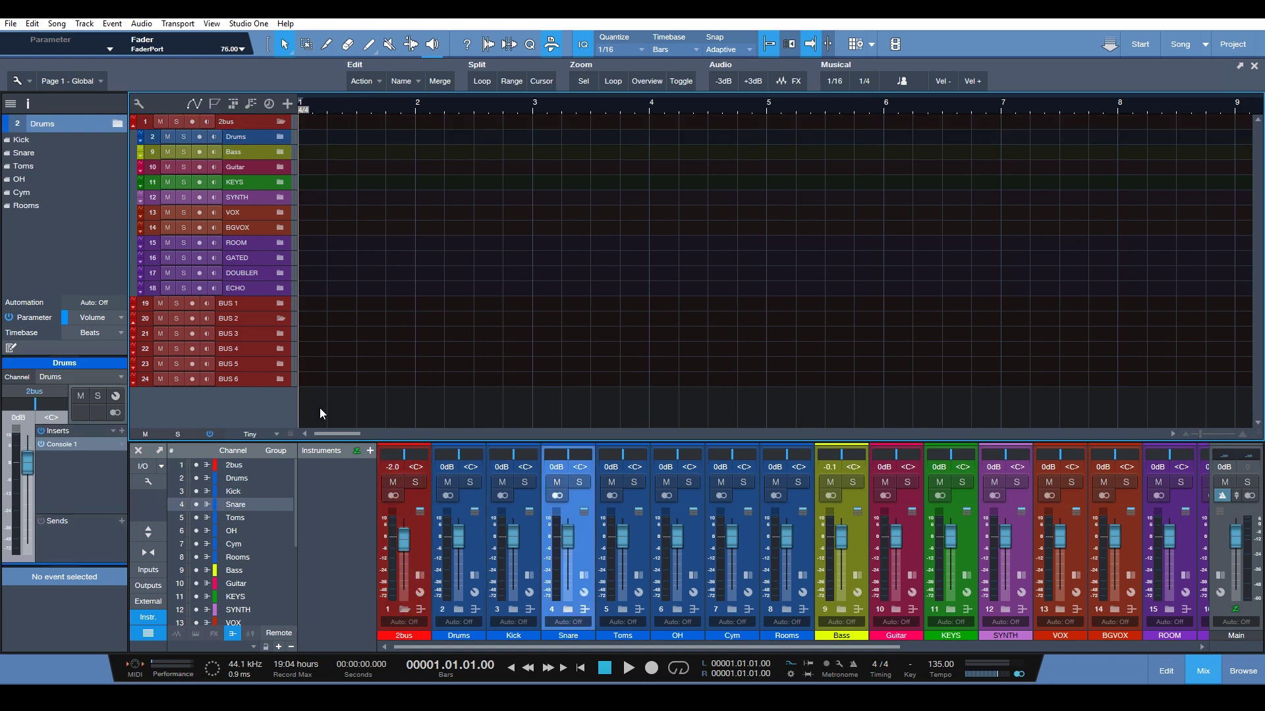
pyautogui.press('Down')
pyautogui.press('Down')
pyautogui.press('Down')
pyautogui.press('Down')
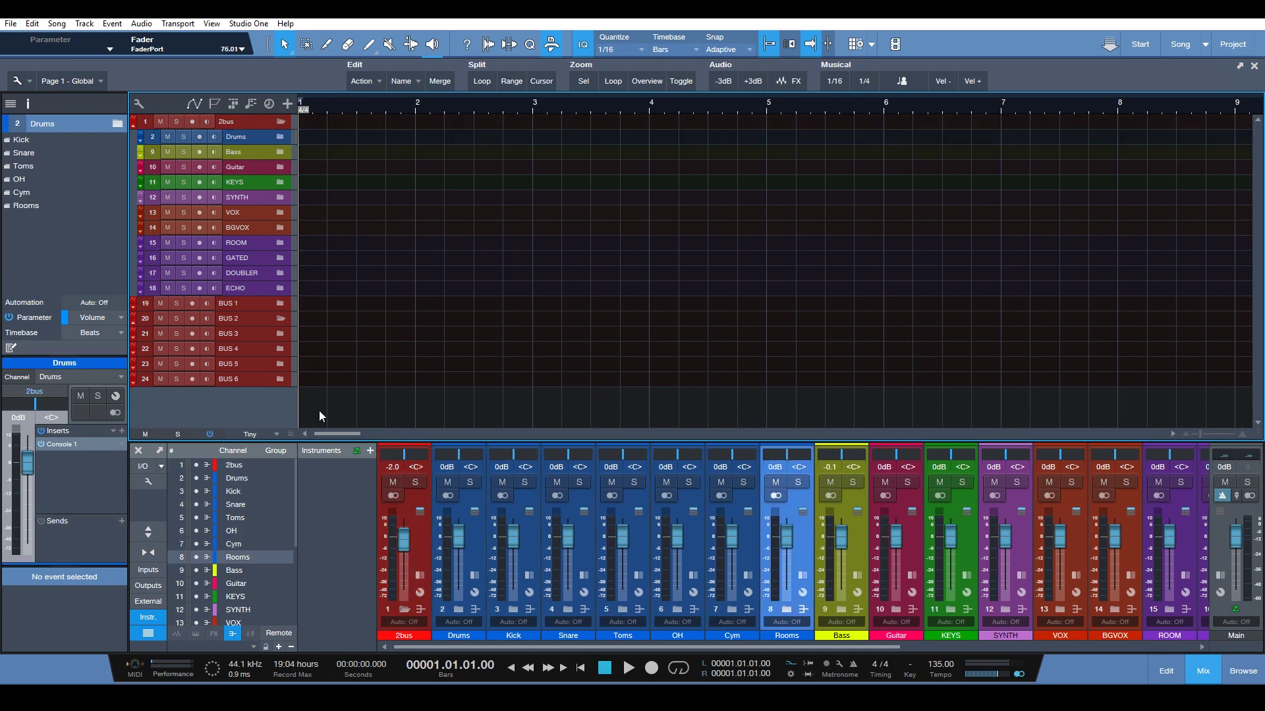
pyautogui.press('Down')
pyautogui.press('Down')
pyautogui.press('Down')
pyautogui.press('Down')
pyautogui.press('Down')
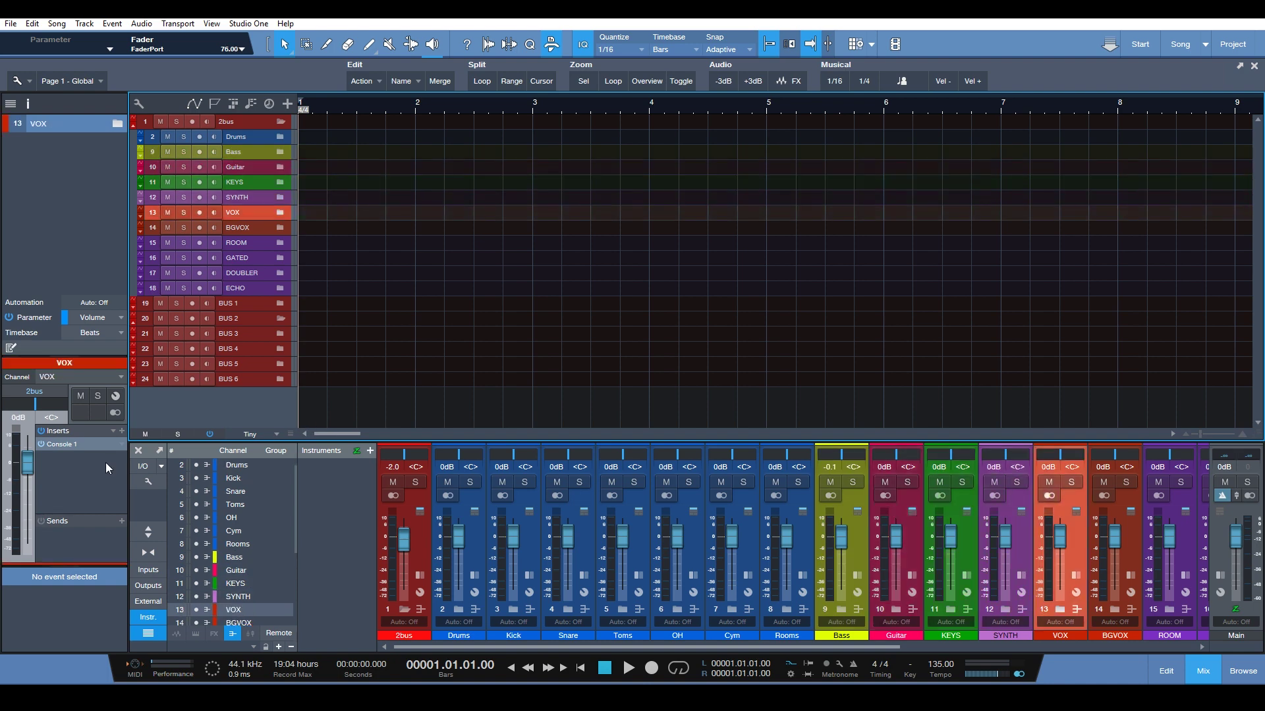
pyautogui.press('Down')
pyautogui.press('Down')
pyautogui.press('Down')
pyautogui.press('Down')
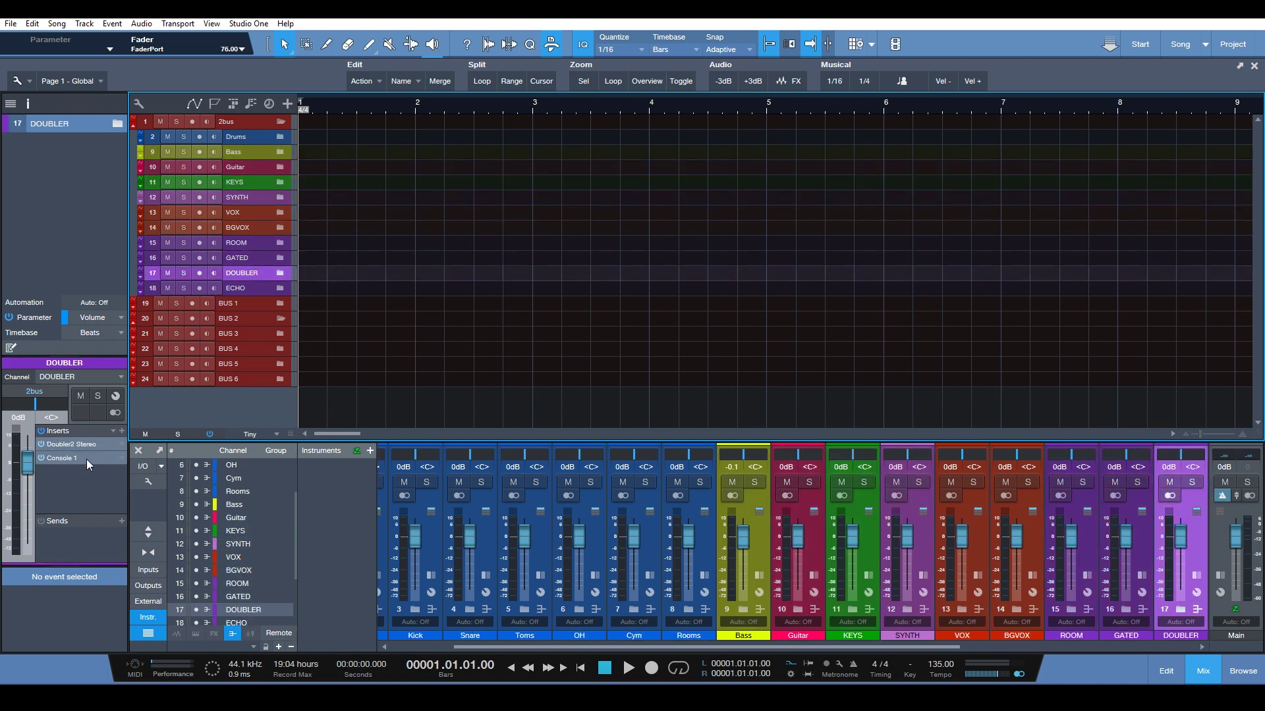
pyautogui.press('Down')
pyautogui.press('Down')
pyautogui.press('Down')
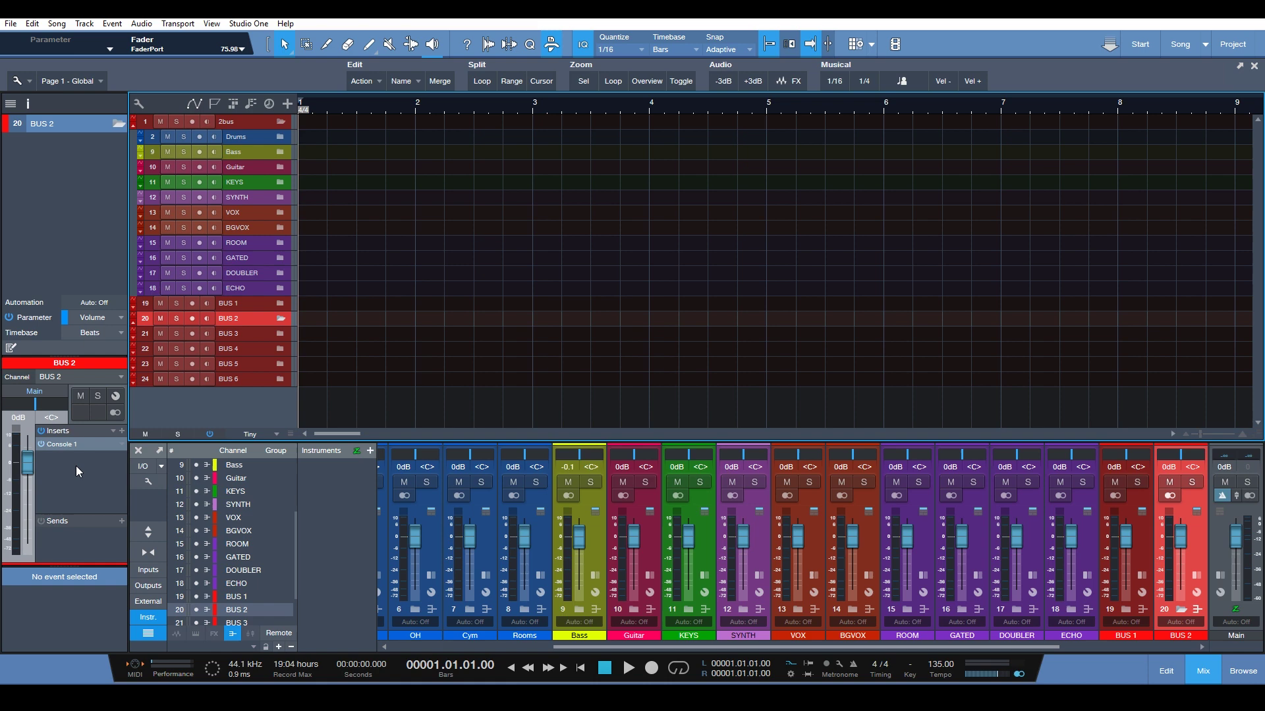
pyautogui.press('Down')
pyautogui.press('Down')
pyautogui.press('Down')
pyautogui.press('Down')
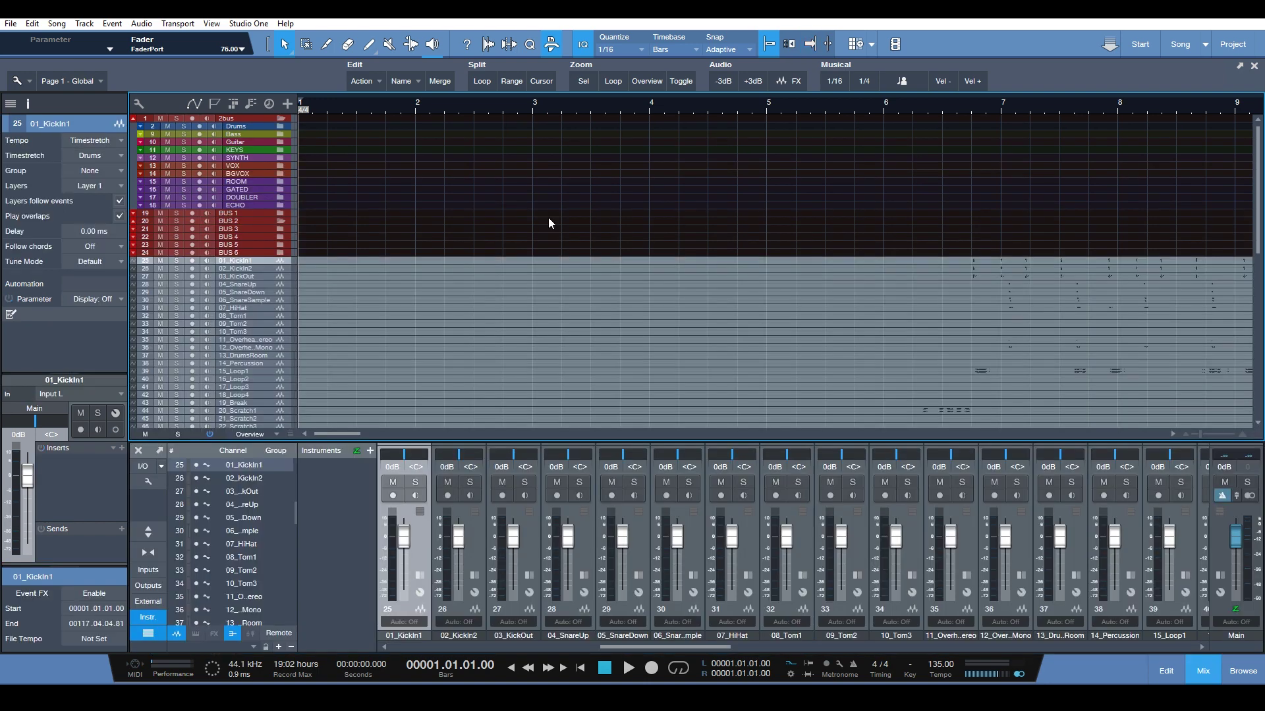
# Step: Select the three kick tracks, 01_KickIn1 through 03_KickOut
pyautogui.keyDown('shift'); pyautogui.click(254, 268); pyautogui.keyUp('shift')
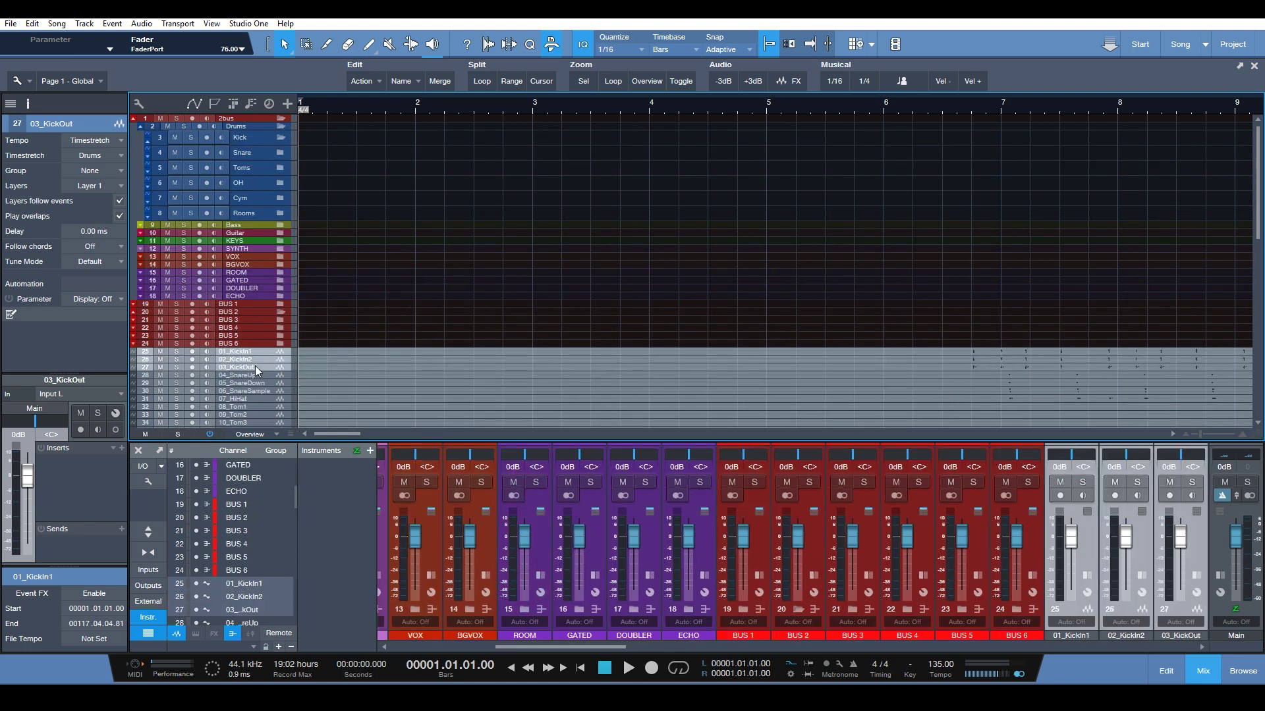
pyautogui.keyDown('shift'); pyautogui.click(255, 367); pyautogui.keyUp('shift')
pyautogui.scroll(-5, 339, 312)
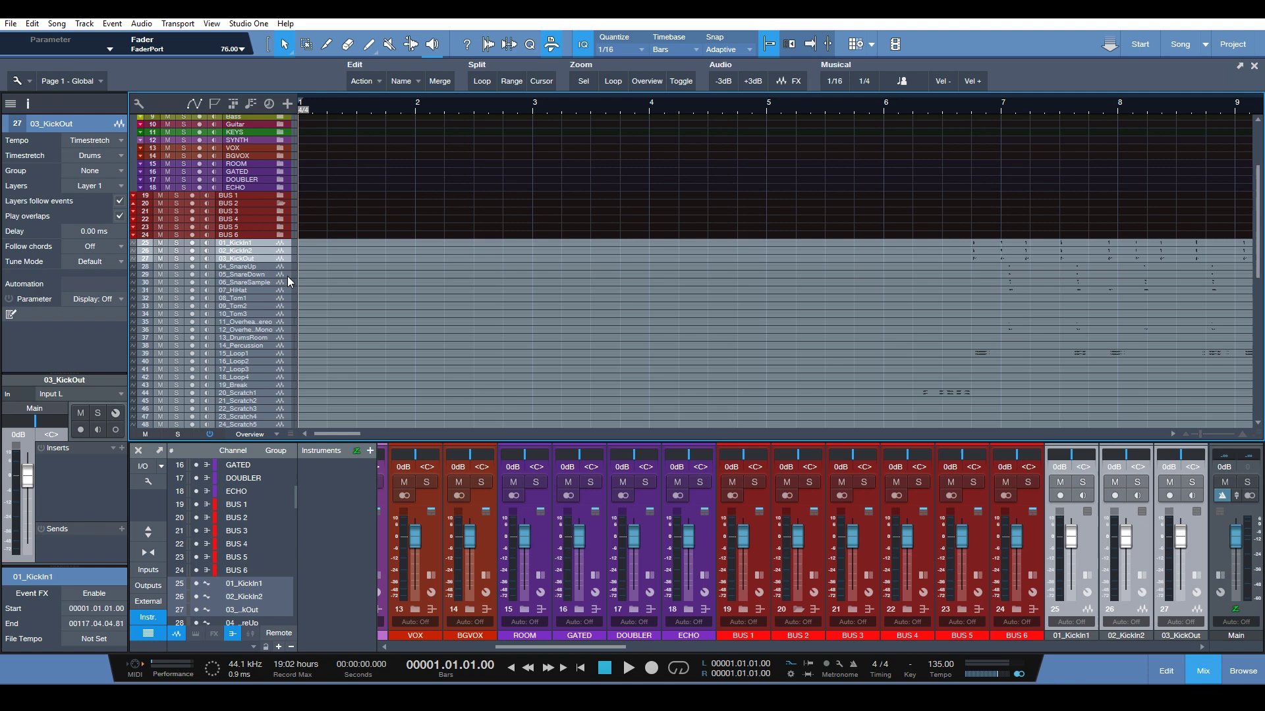
pyautogui.scroll(3, 264, 257)
pyautogui.scroll(3, 256, 246)
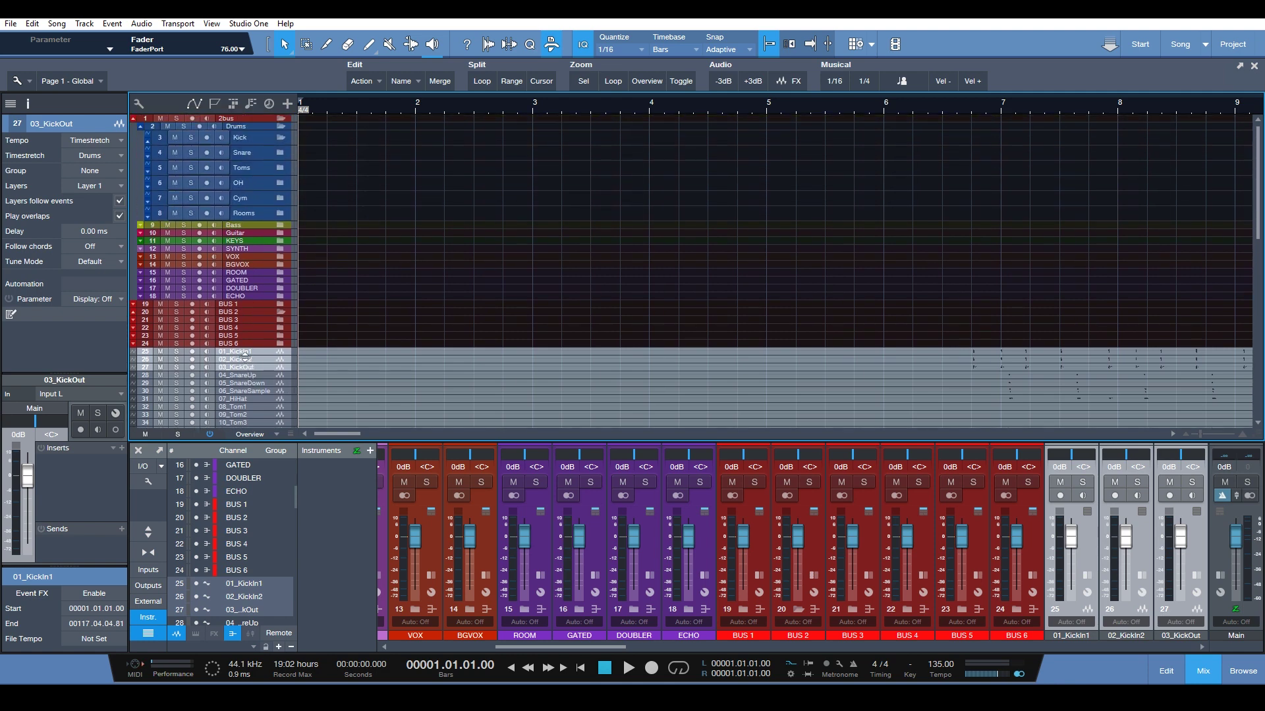
# Step: Move the kick tracks into the Kick folder and 04_SnareUp–06_SnareSample into the Snare folder
pyautogui.moveTo(245, 358); pyautogui.dragTo(256, 141)
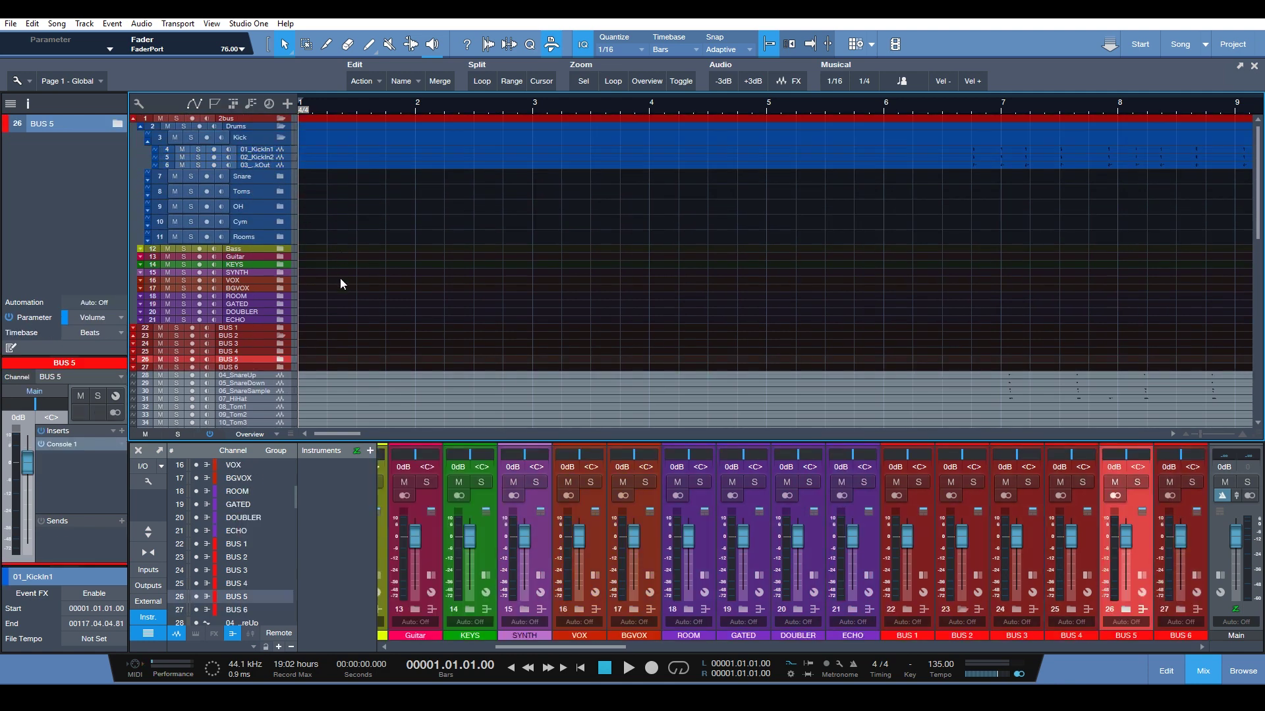
pyautogui.click(248, 375)
pyautogui.keyDown('shift'); pyautogui.click(252, 390); pyautogui.keyUp('shift')
pyautogui.moveTo(248, 373); pyautogui.dragTo(249, 175)
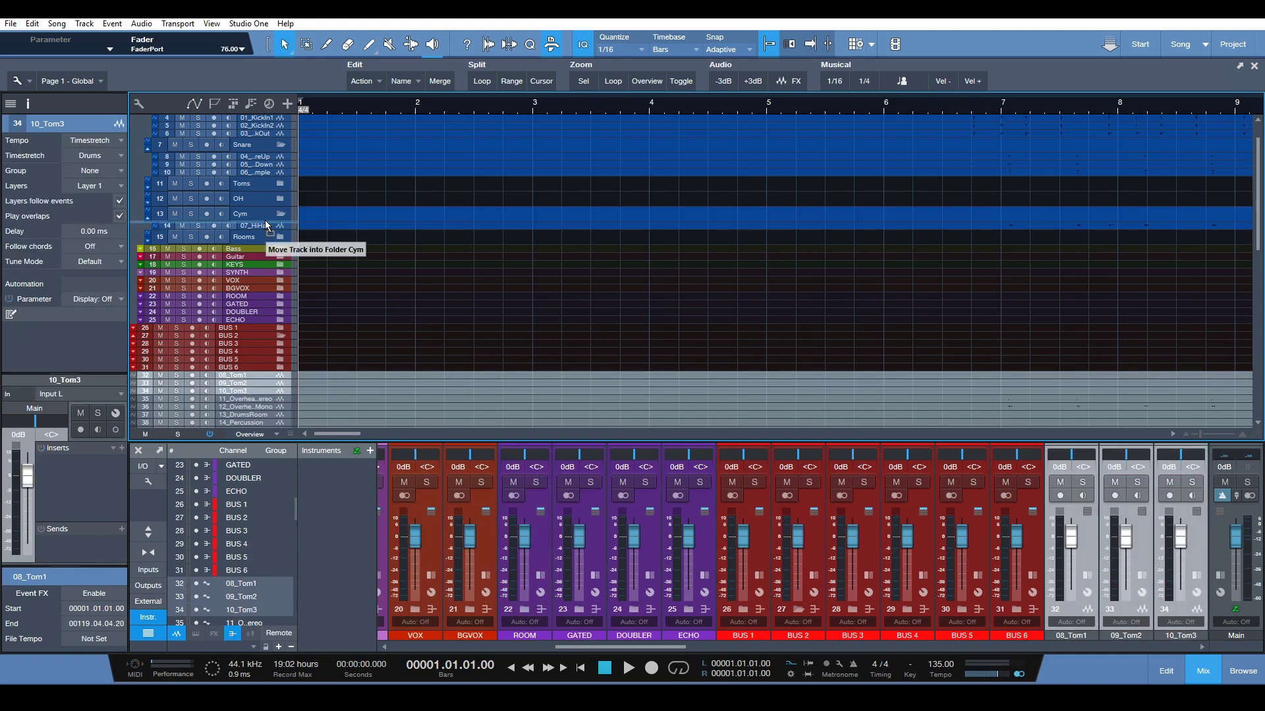
# Step: File the tom tracks into Toms and 27_Bass1–28_Bass2 into Bass, then collapse KEYS
pyautogui.moveTo(266, 220); pyautogui.dragTo(283, 214)
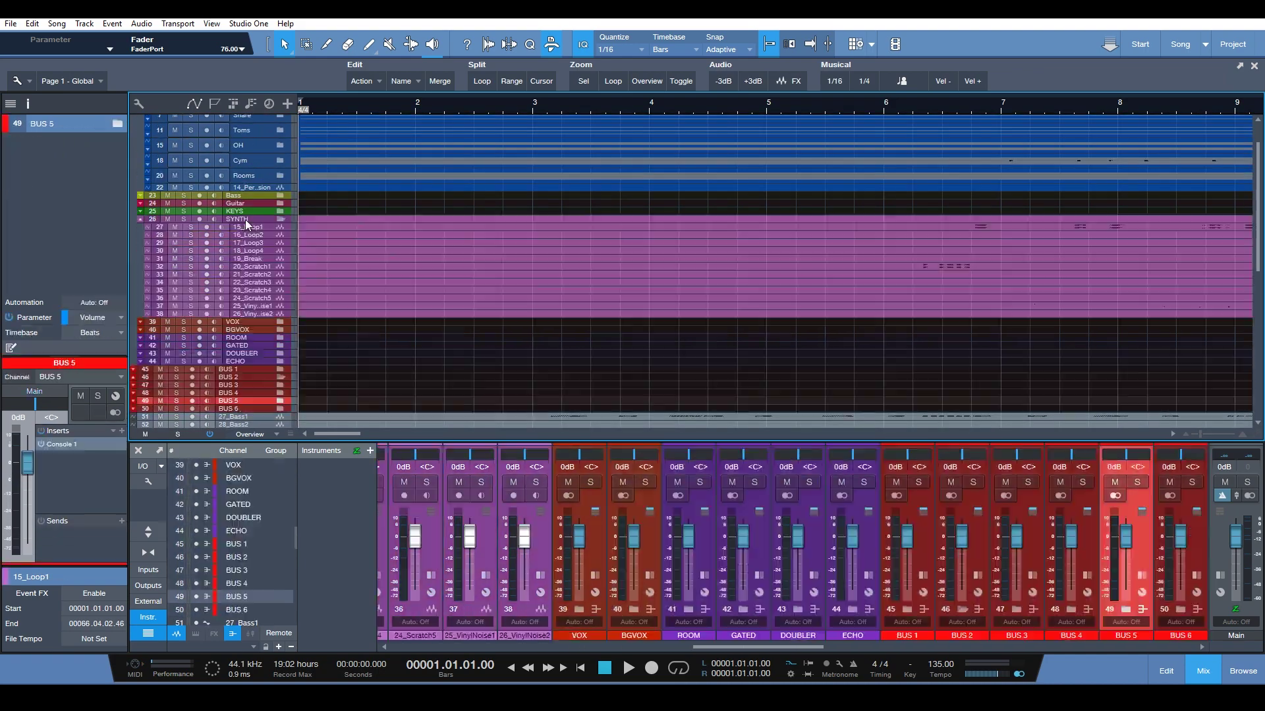
pyautogui.keyDown('shift'); pyautogui.click(254, 292); pyautogui.keyUp('shift')
pyautogui.moveTo(256, 292); pyautogui.dragTo(252, 206)
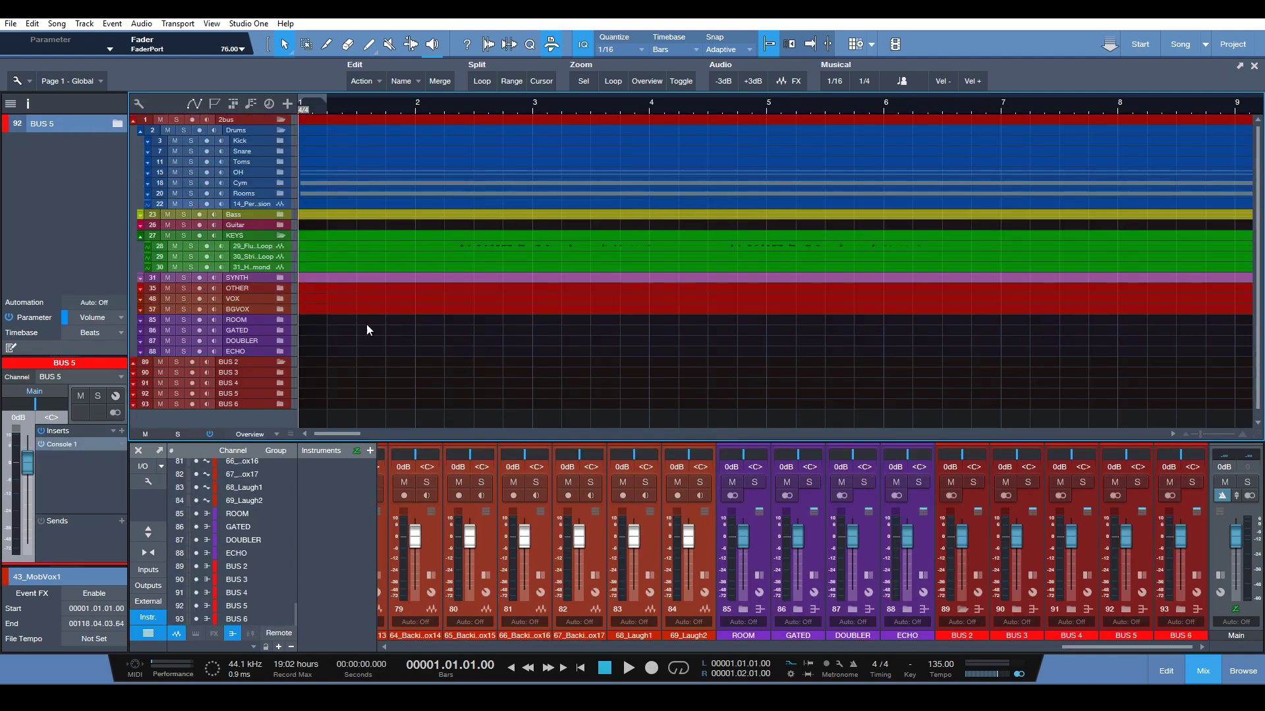
pyautogui.click(279, 236)
pyautogui.click(278, 264)
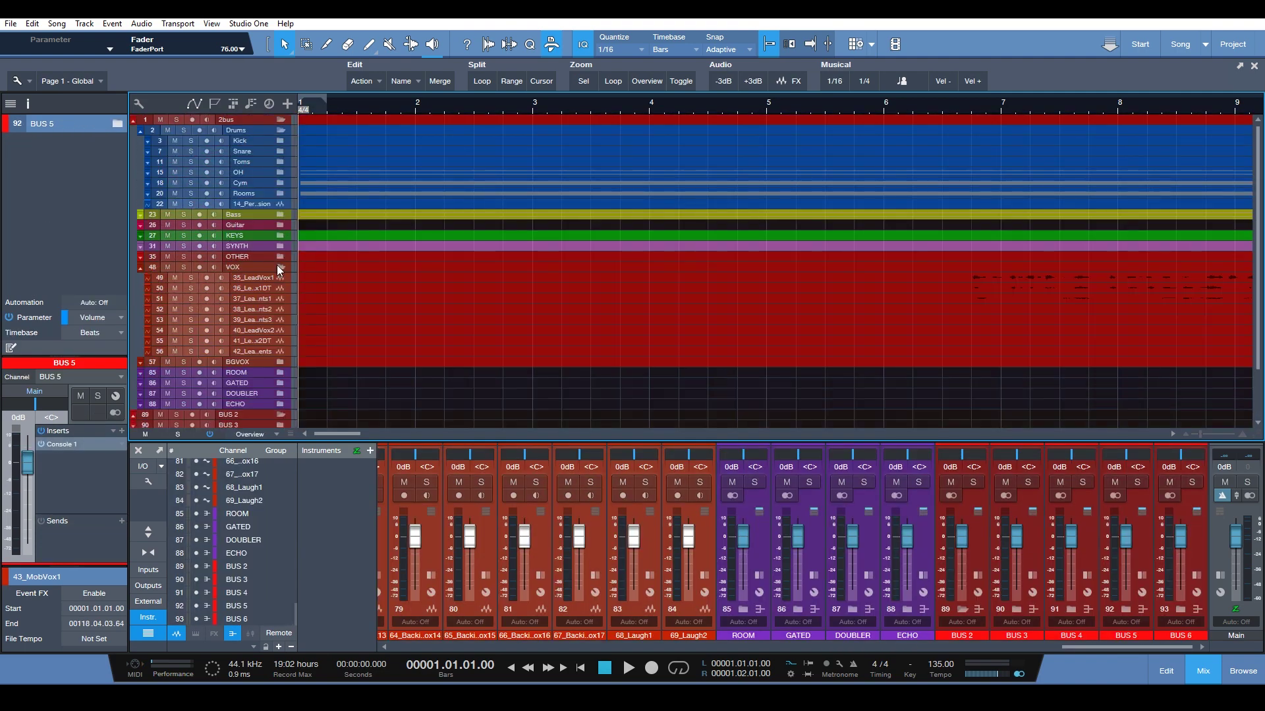
# Step: Open and close the OTHER, SYNTH and VOX folders in turn to check their loops, scratches and lead vocals
pyautogui.click(278, 261)
pyautogui.click(279, 260)
pyautogui.click(278, 258)
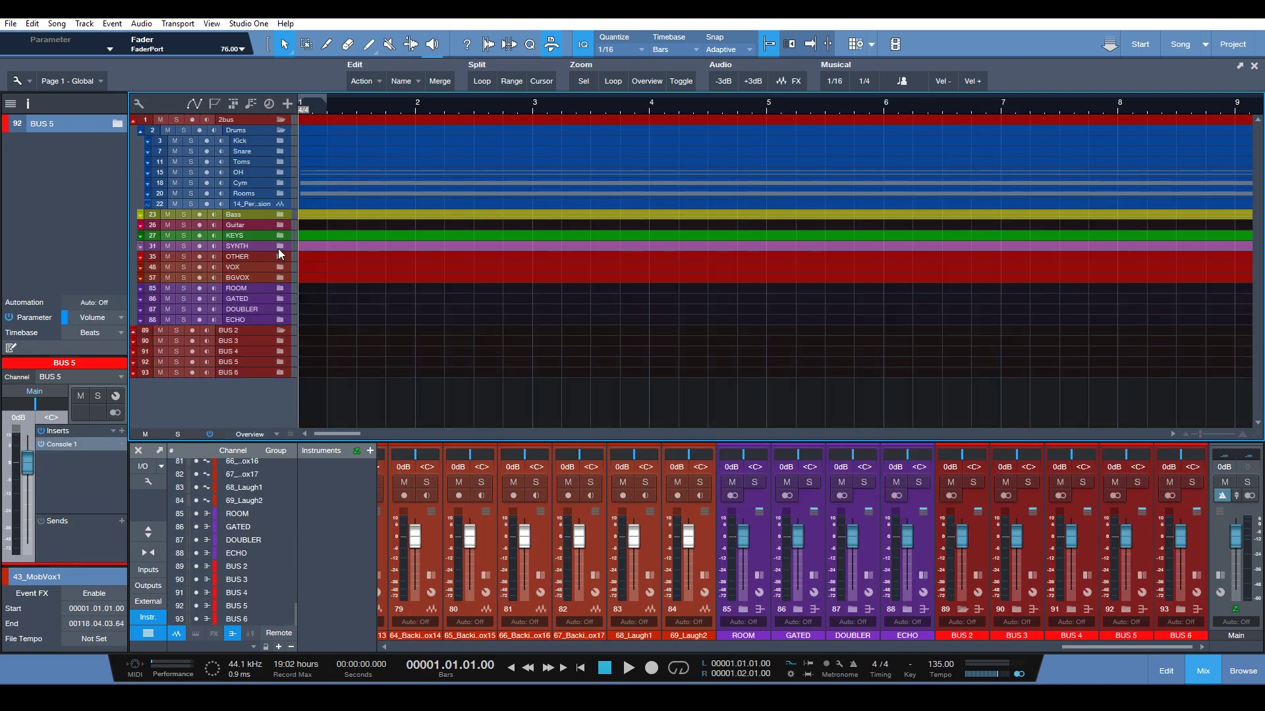
pyautogui.click(278, 248)
pyautogui.click(278, 247)
pyautogui.click(280, 257)
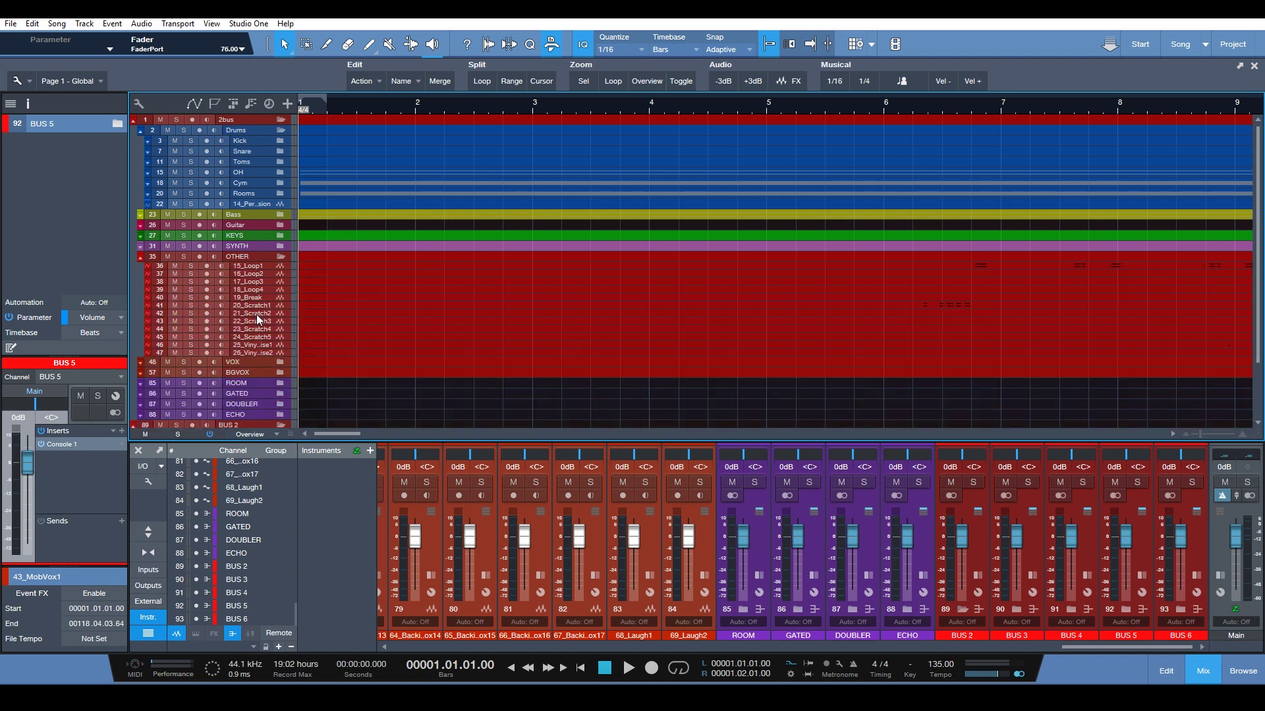
pyautogui.click(278, 258)
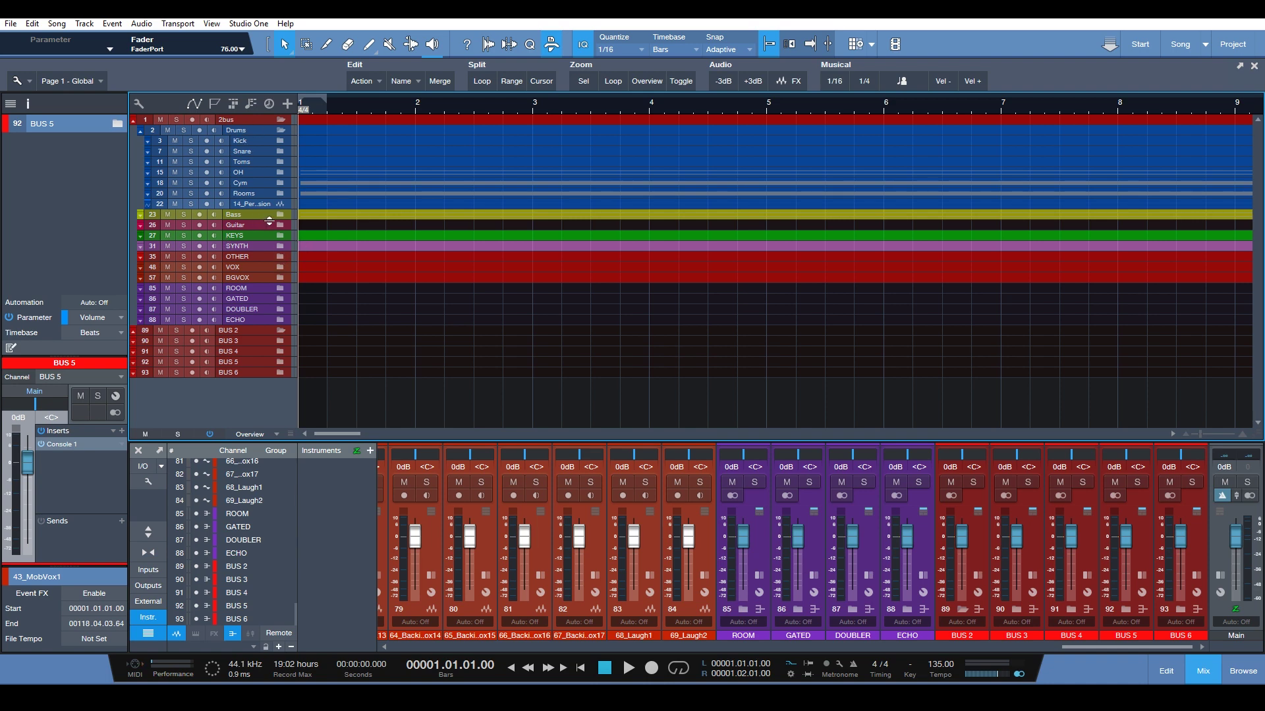
pyautogui.click(279, 268)
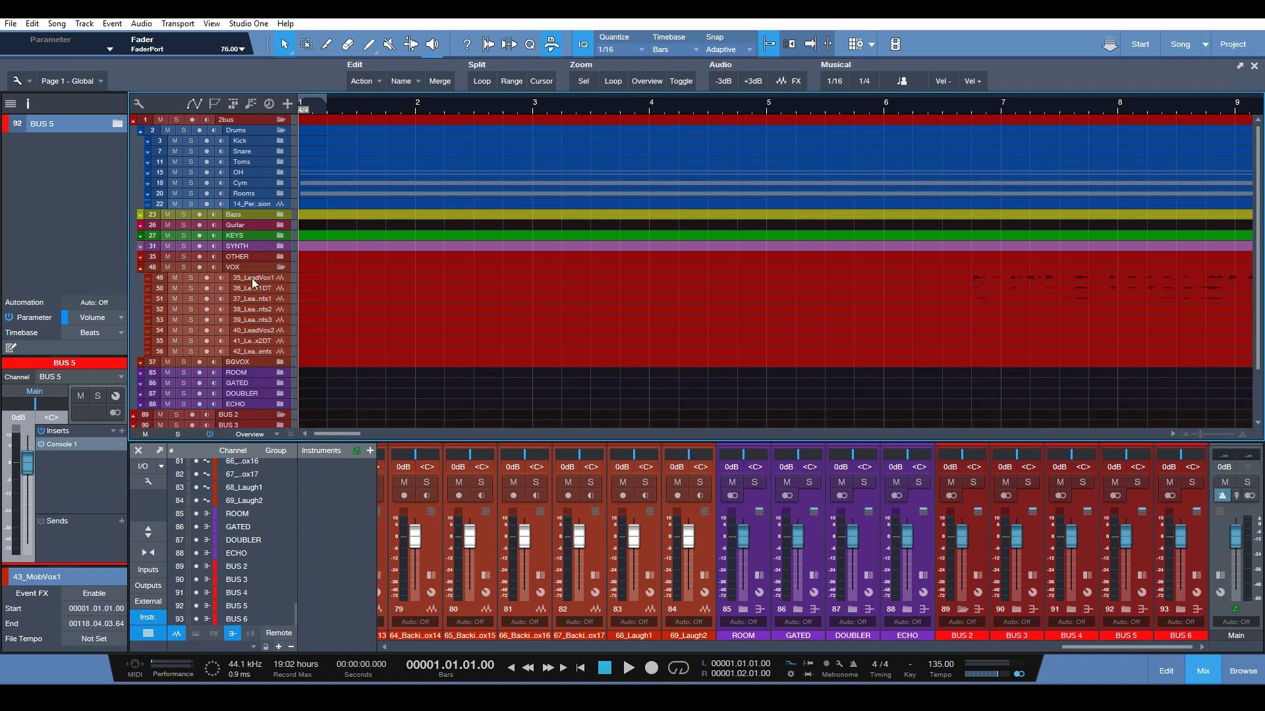
pyautogui.click(280, 268)
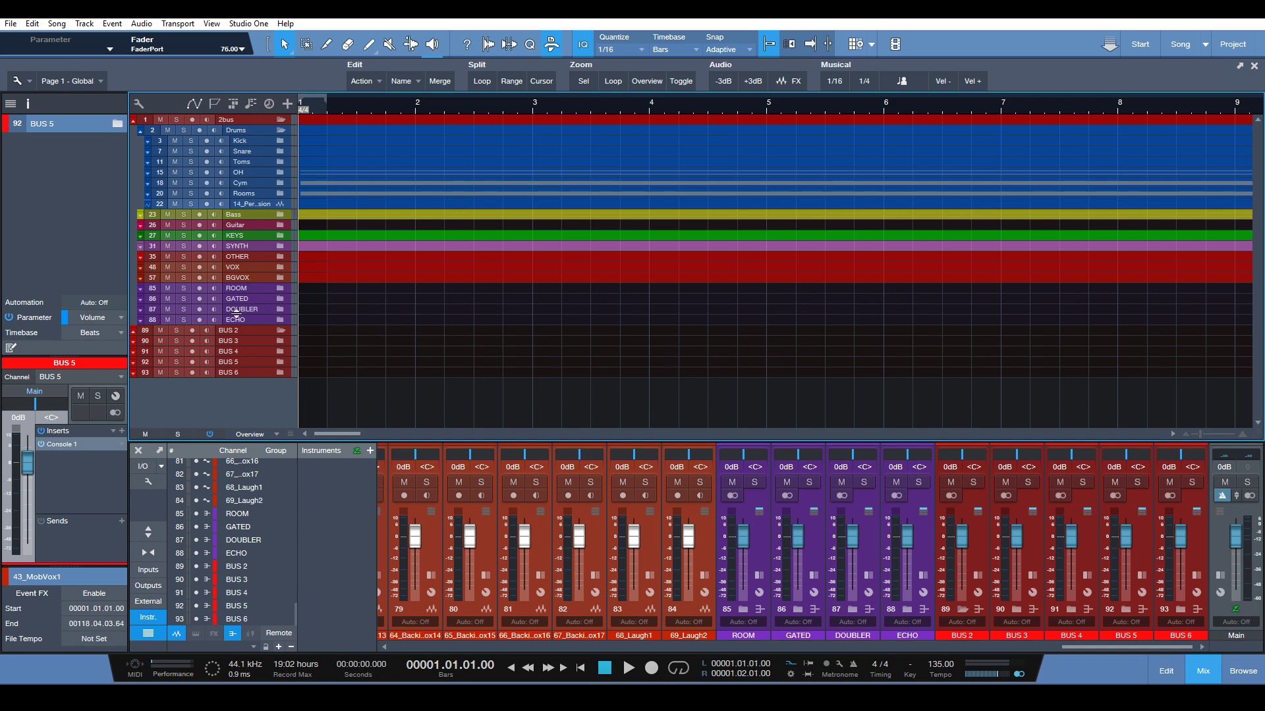
# Step: Select the BGVOX folder track to list the 43_MobVox1–8 and BackingVox channels
pyautogui.click(263, 277)
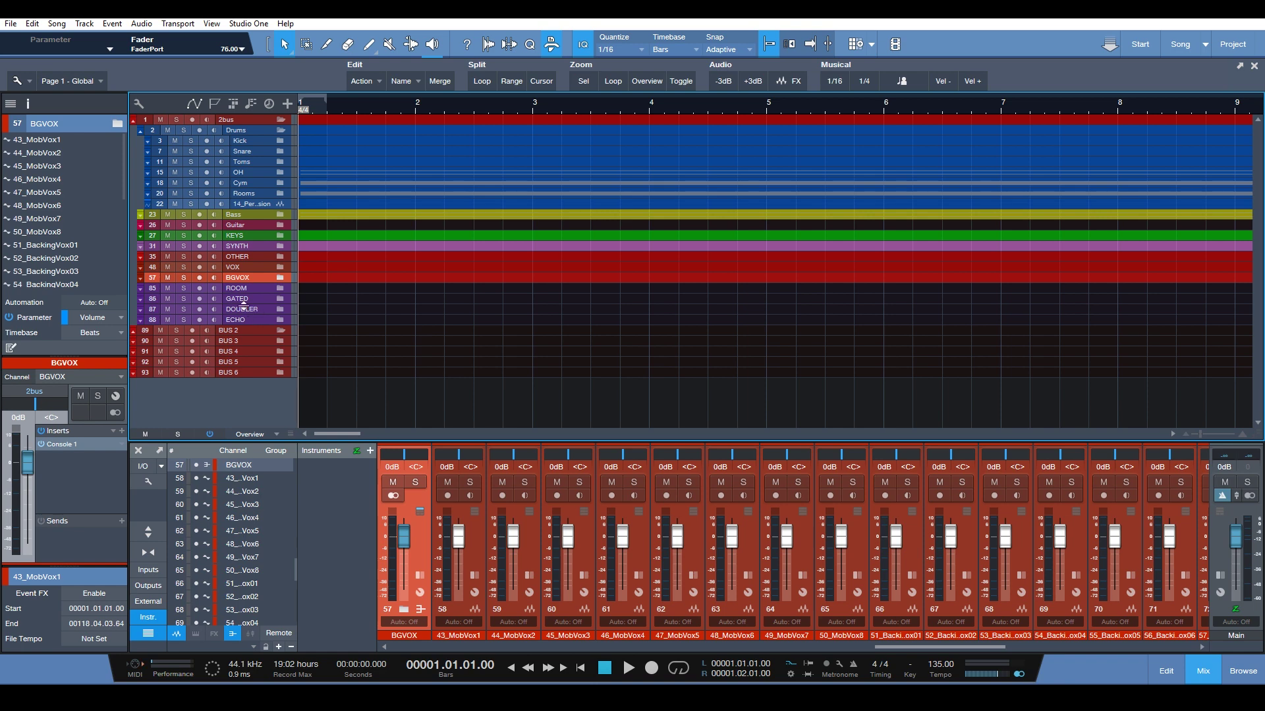
# Step: Peek into Toms, open Snare to select 04_SnareUp, then collapse the Snare folder
pyautogui.click(278, 163)
pyautogui.click(278, 162)
pyautogui.click(282, 151)
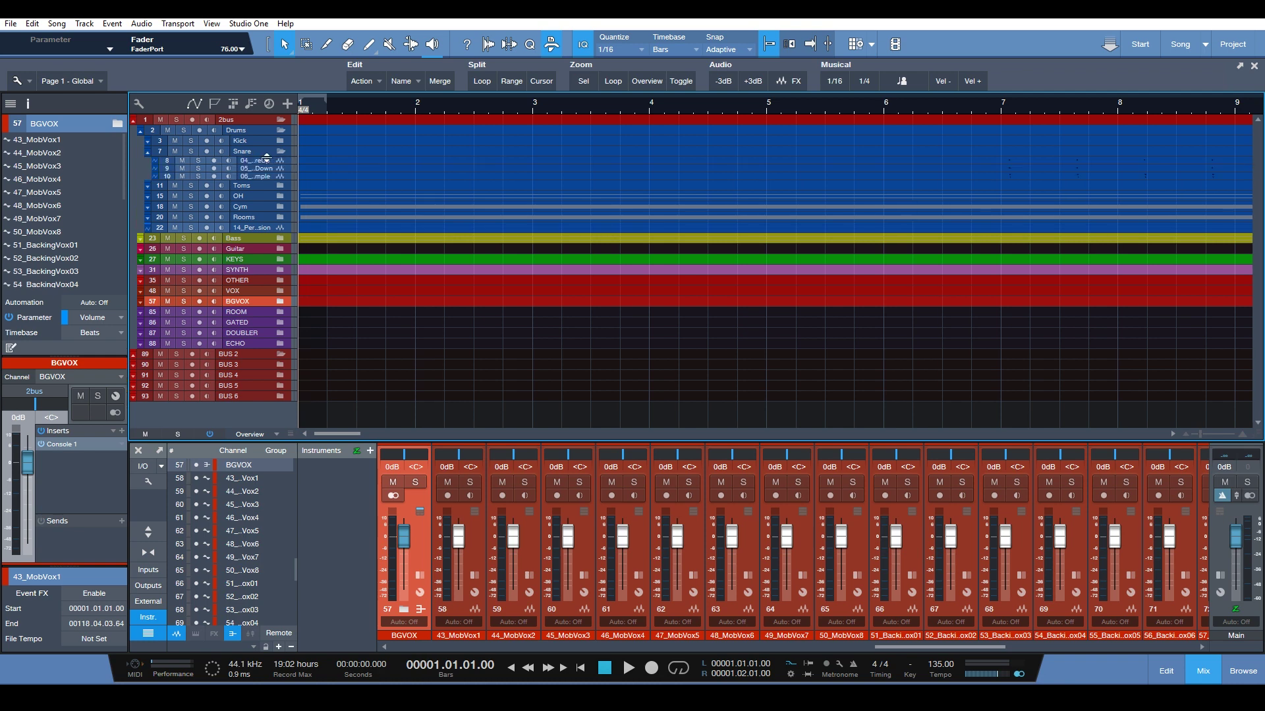
pyautogui.click(266, 159)
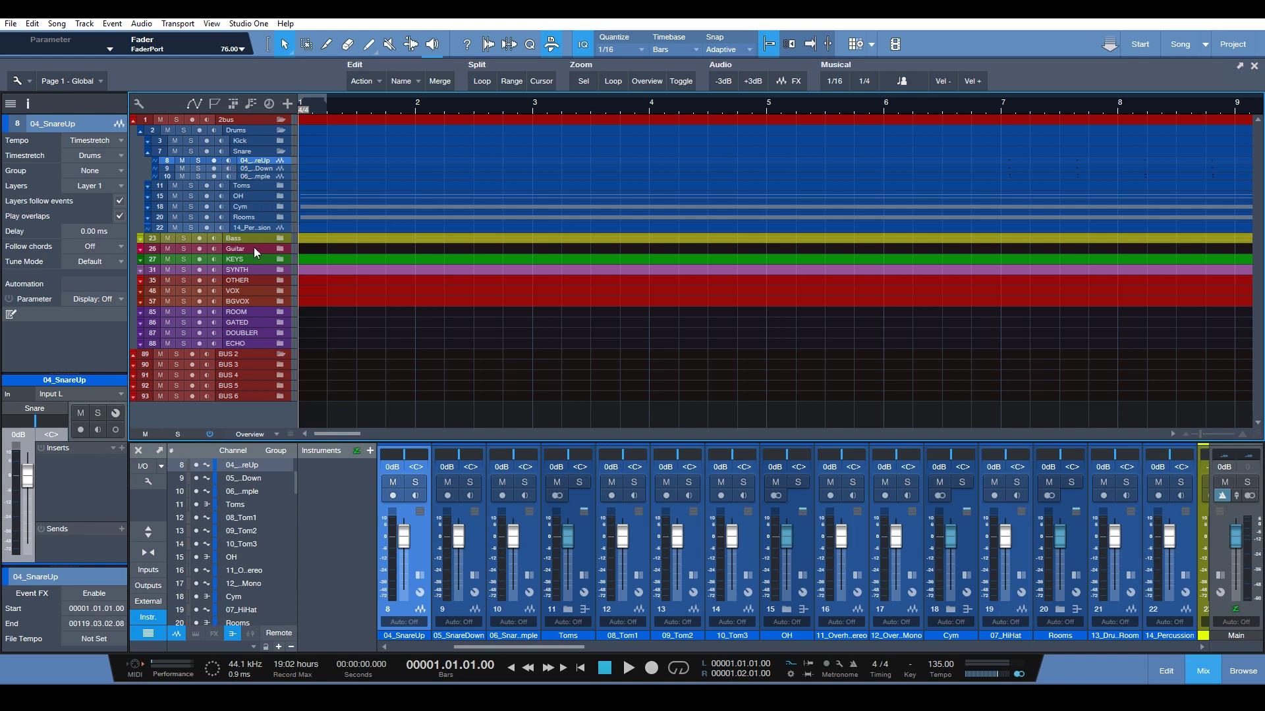
pyautogui.click(282, 151)
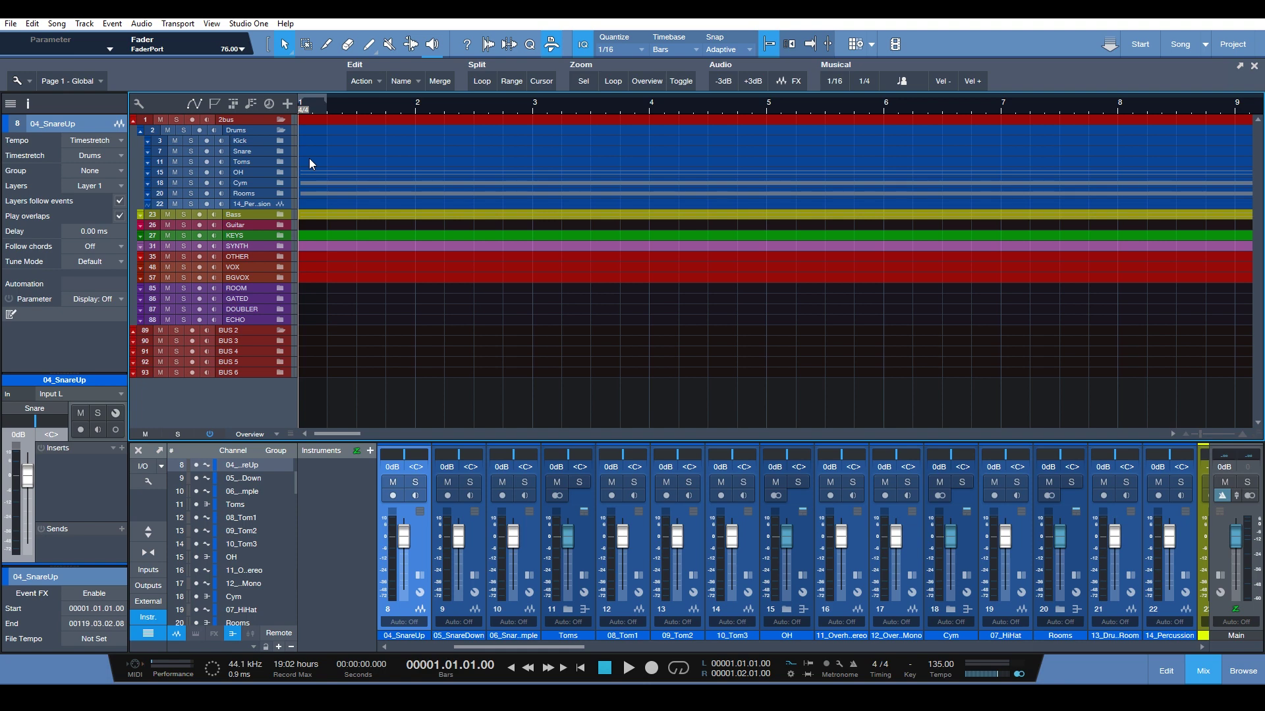
# Step: Collapse the 2bus folder and expand it again
pyautogui.click(279, 120)
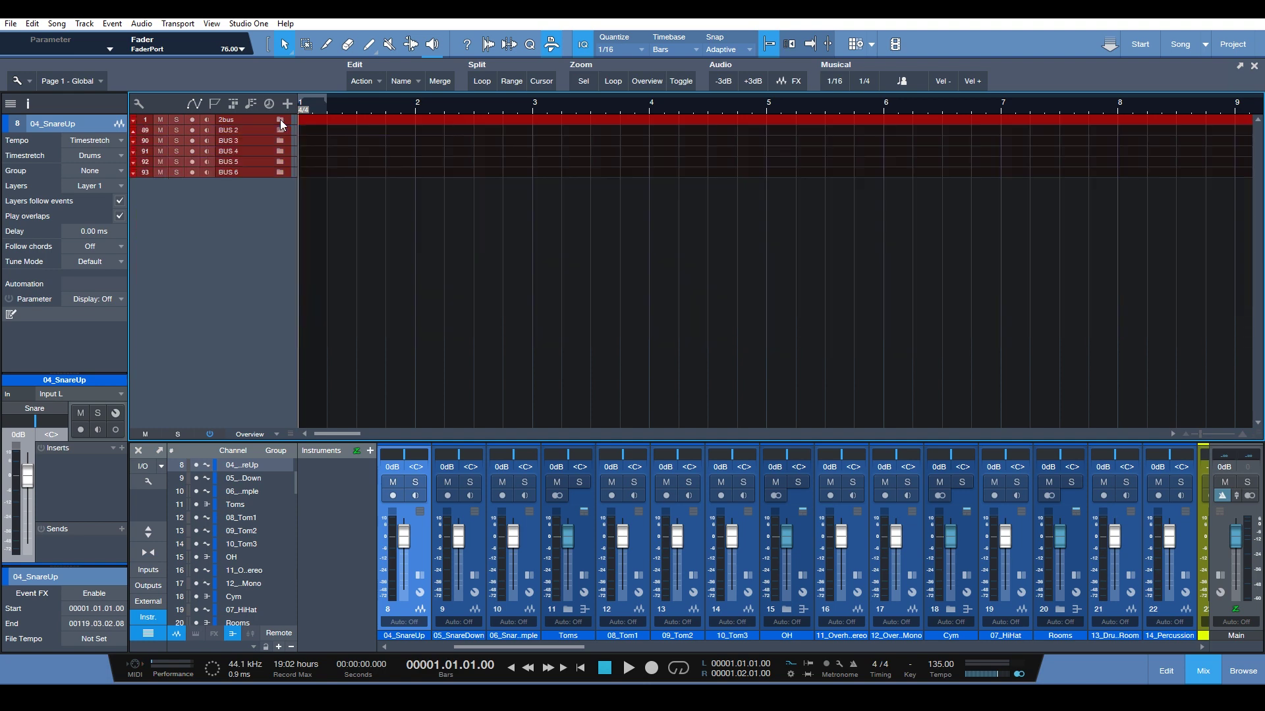
pyautogui.click(279, 119)
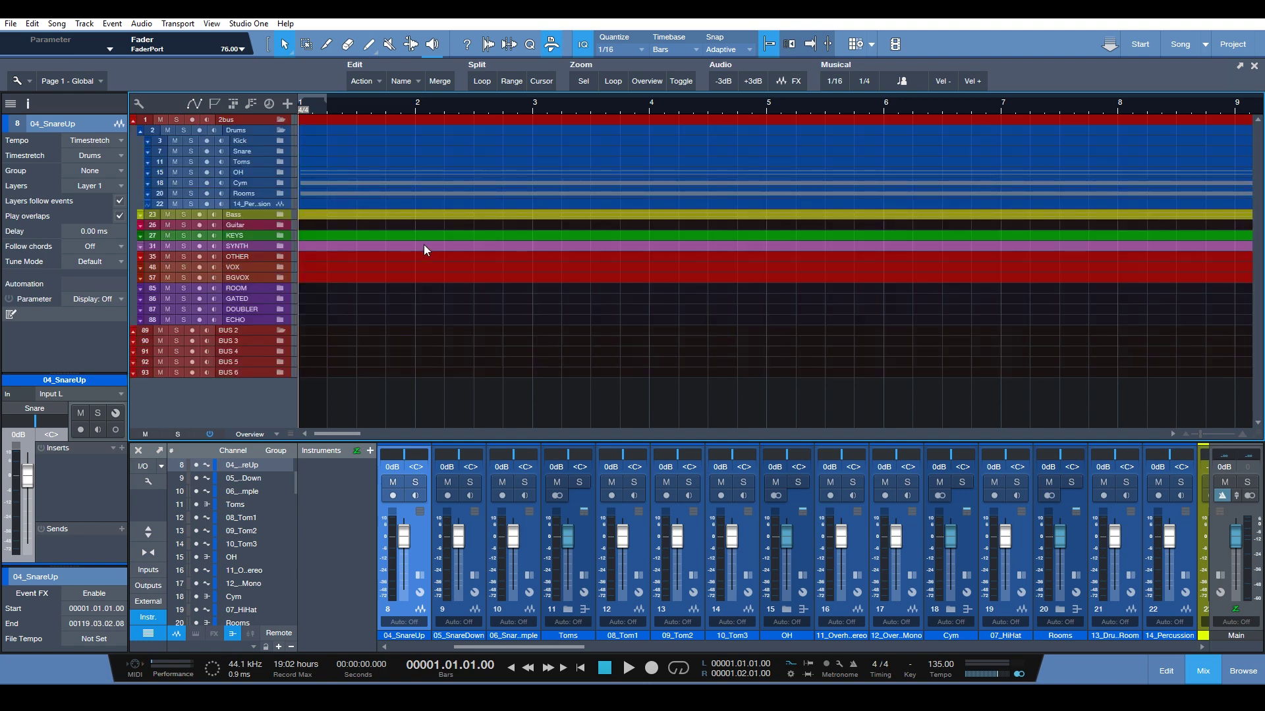
pyautogui.hscroll(-5, 569, 644)
# Step: Select the 2bus, Drums, Kick, Snare, Toms, OH and Cym folder tracks one after another
pyautogui.click(240, 120)
pyautogui.click(248, 131)
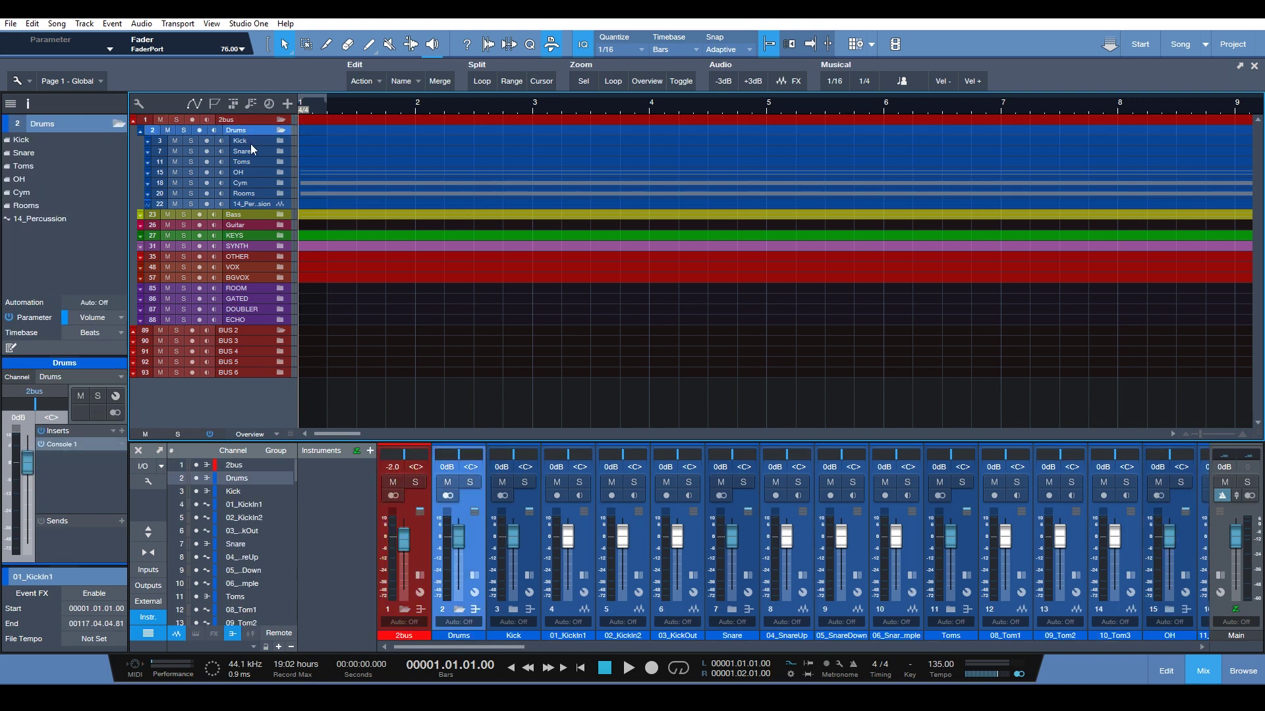
pyautogui.click(250, 142)
pyautogui.click(254, 150)
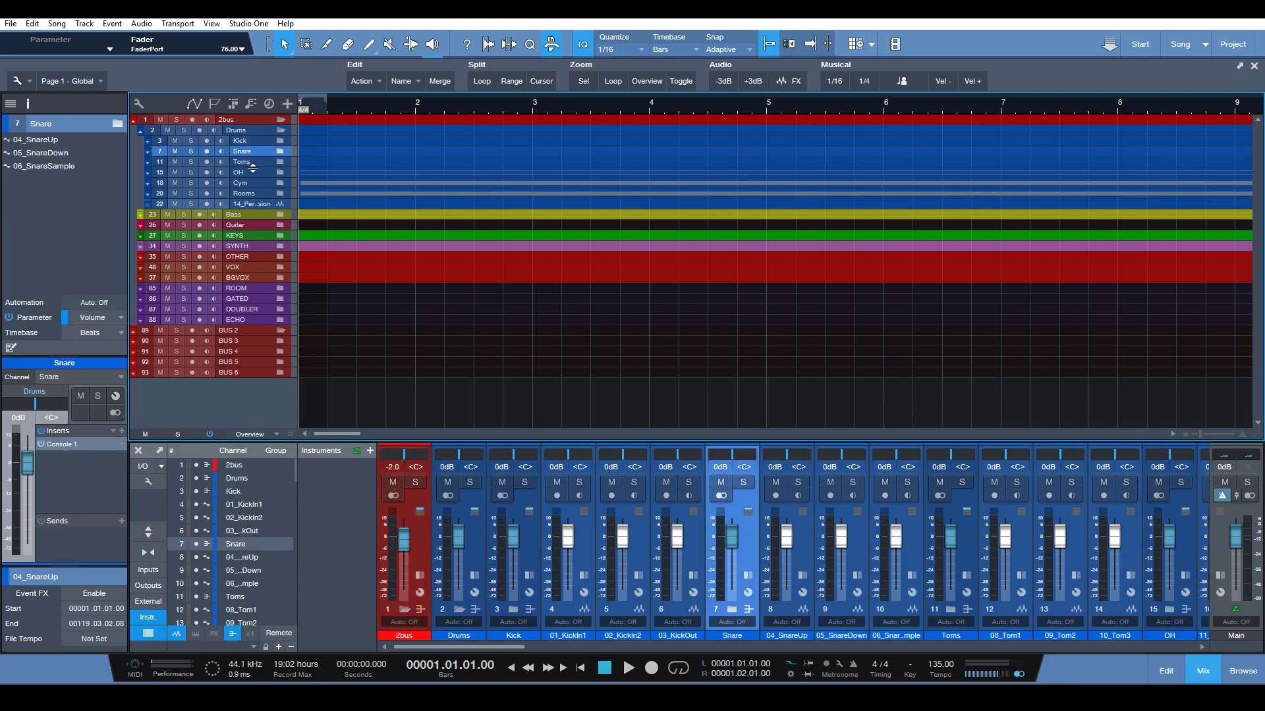
pyautogui.click(252, 162)
pyautogui.click(254, 172)
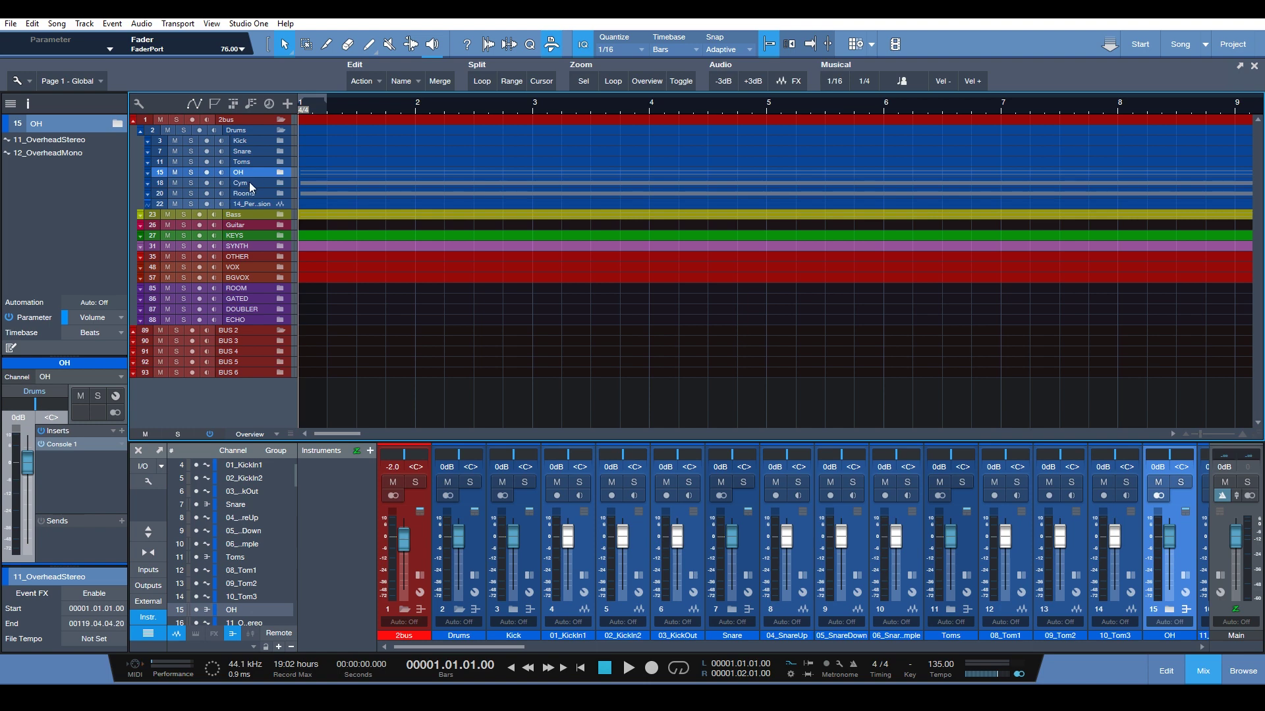
pyautogui.click(247, 181)
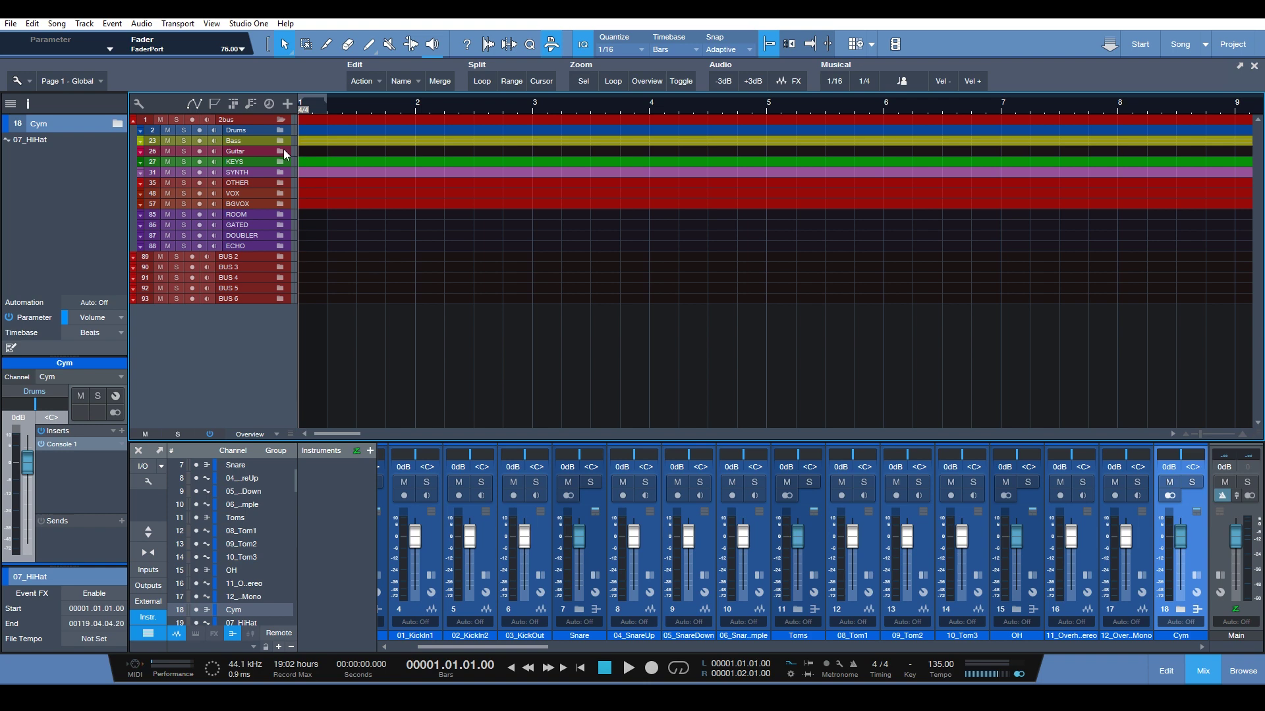
pyautogui.press('alt')
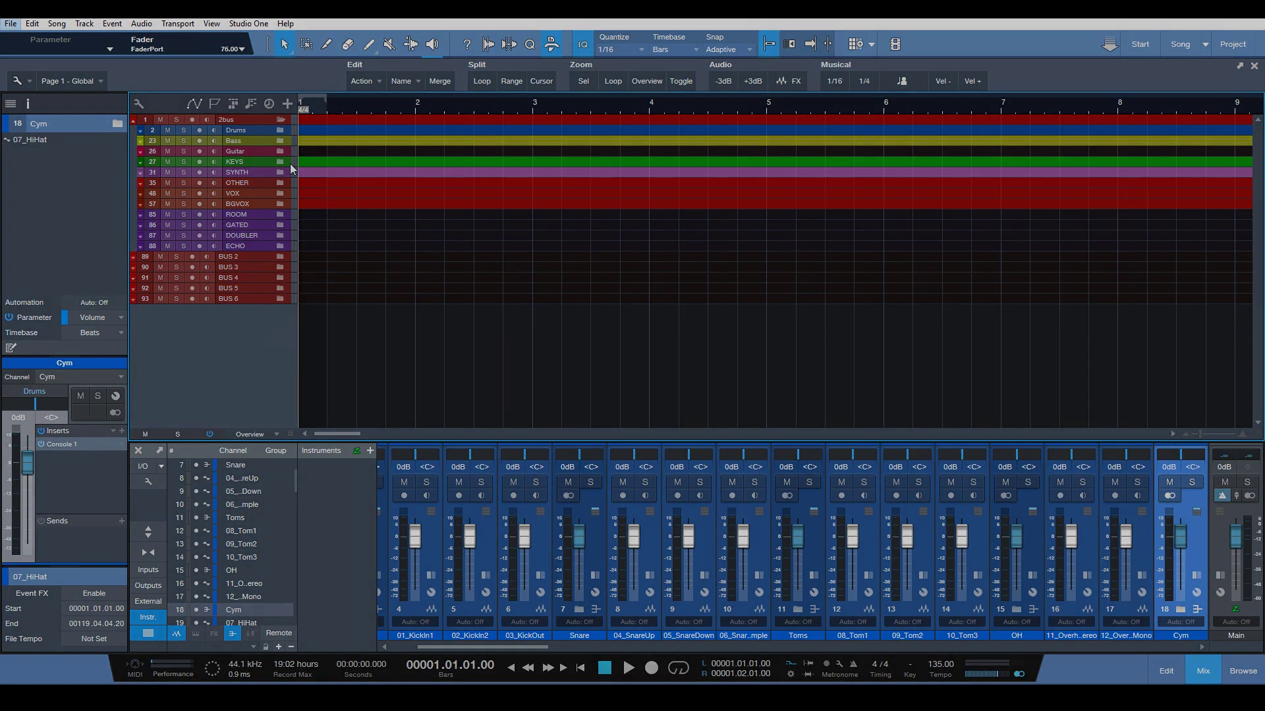